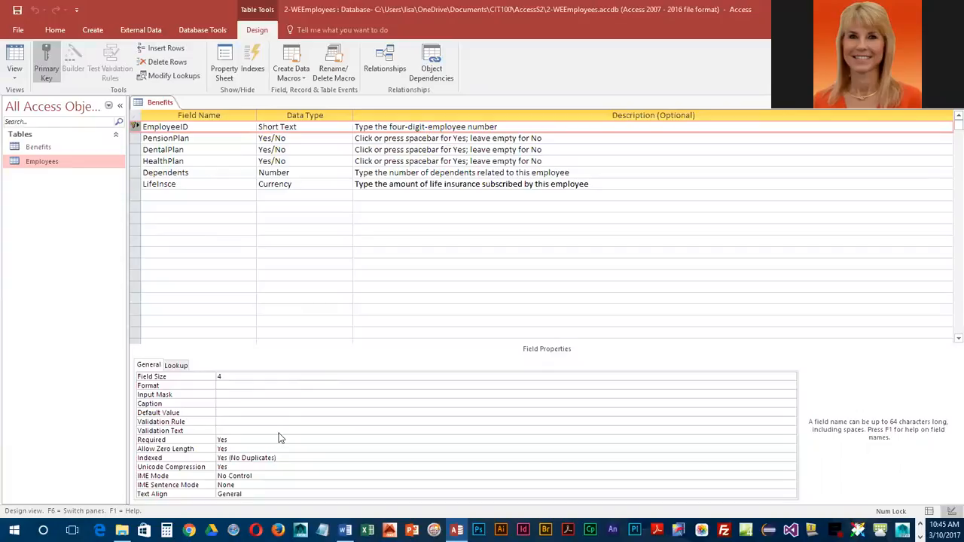
# In the Benefits table's Datasheet view, add the field validation rule <6 to the Dependents field.
pyautogui.click(14, 57)
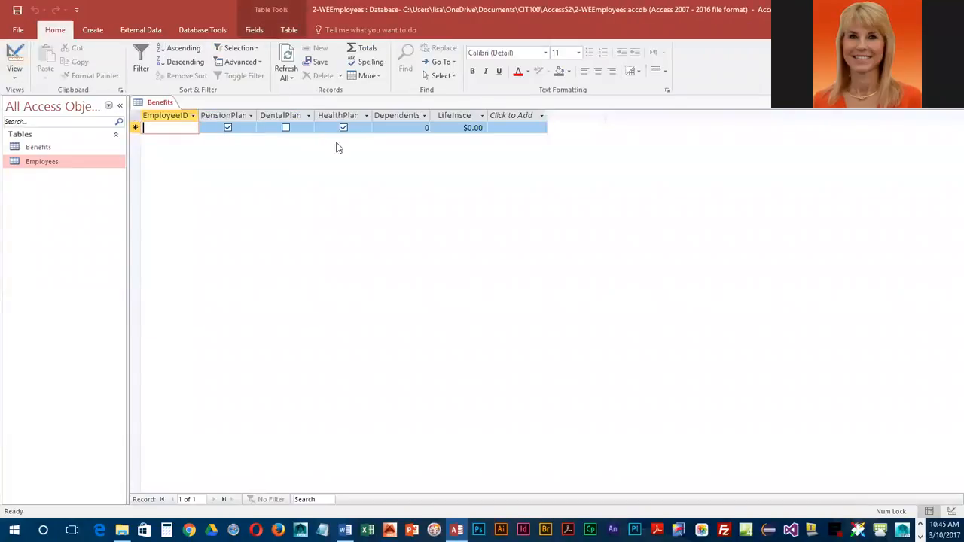
pyautogui.click(392, 115)
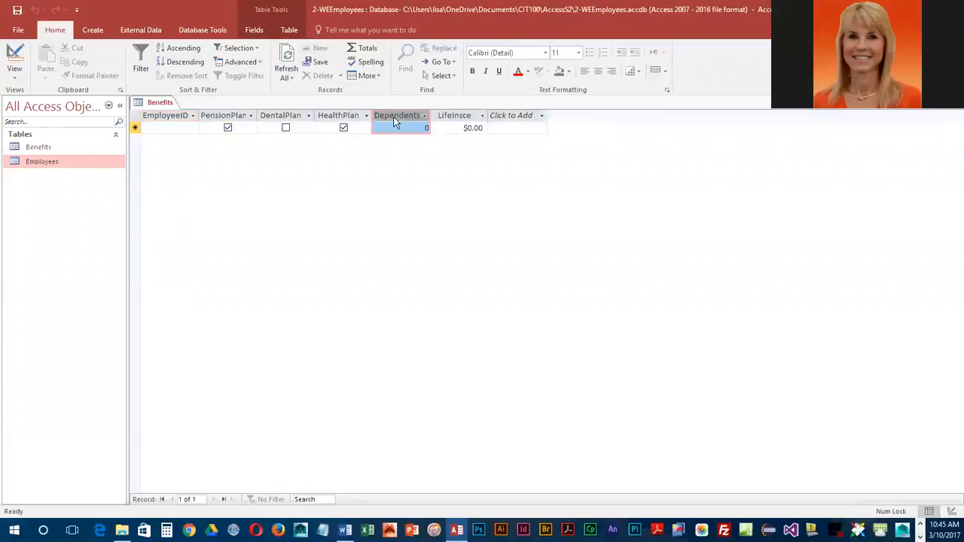
pyautogui.click(255, 30)
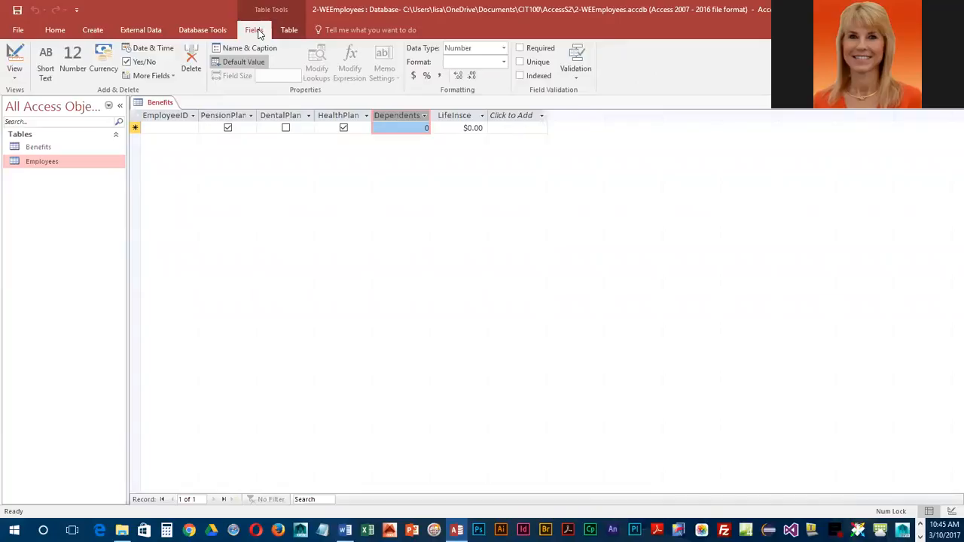
pyautogui.click(577, 69)
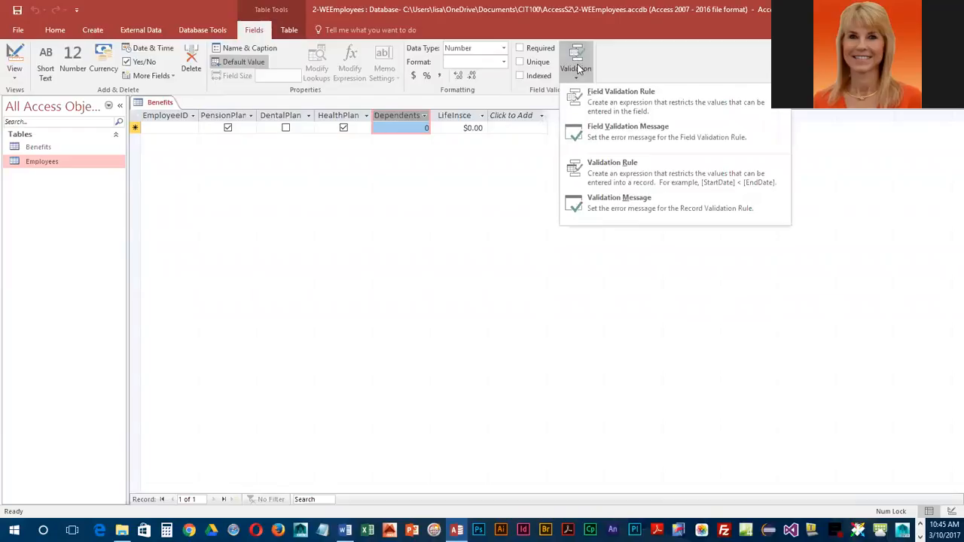
pyautogui.click(596, 106)
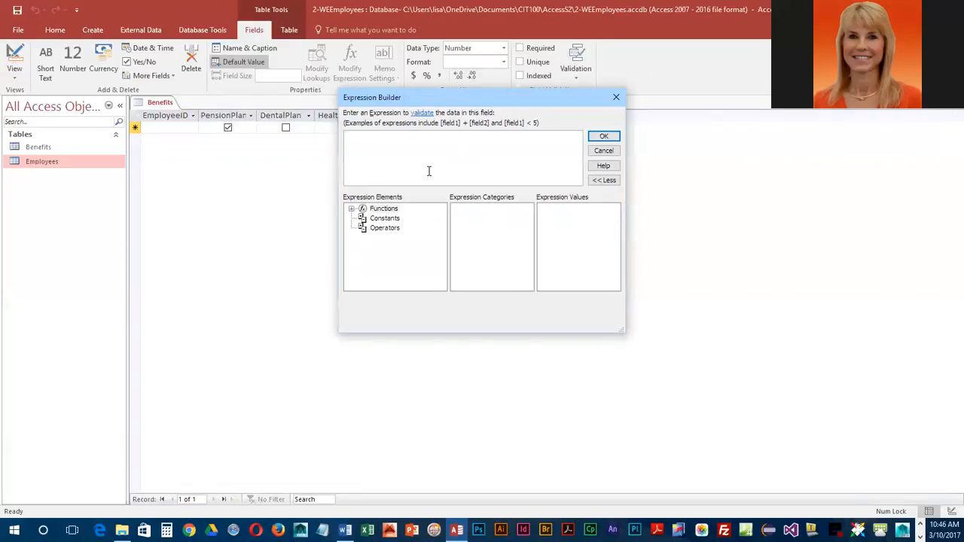
pyautogui.write('<6')
pyautogui.click(614, 136)
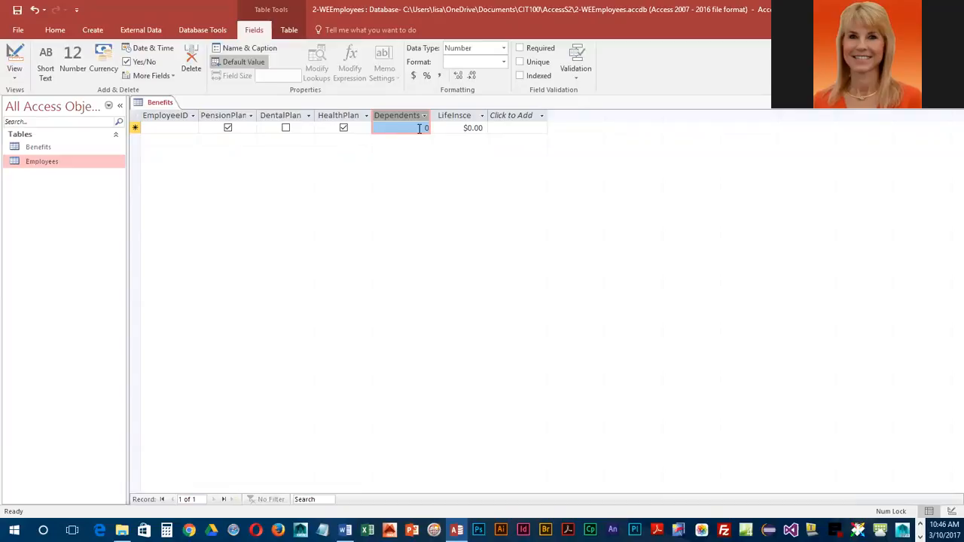
# Set the Dependents field's validation message to "Enter a number less than 6".
pyautogui.click(580, 77)
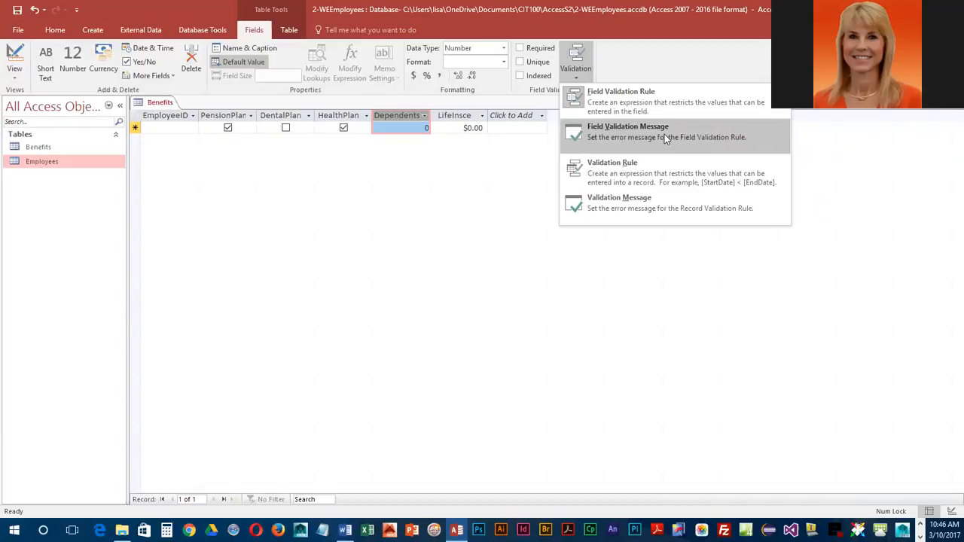
pyautogui.click(664, 134)
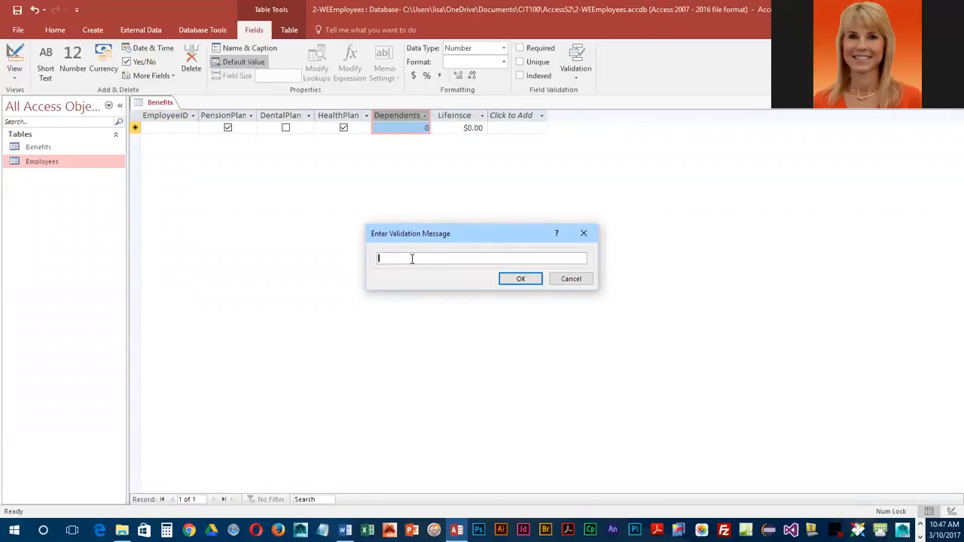
pyautogui.write('Enter a number less than 6')
pyautogui.click(522, 278)
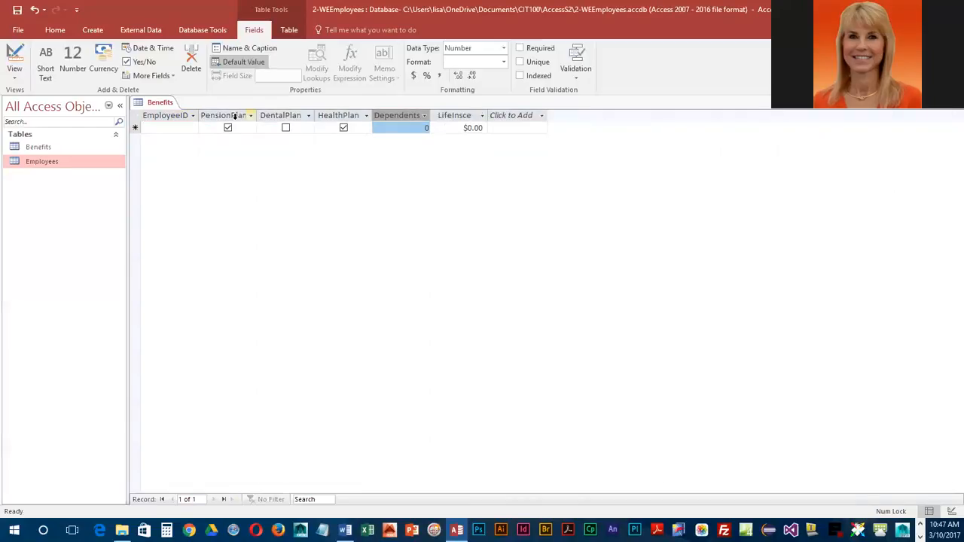
# In Design view, check the Dependents field's properties and set the LifeInsce field's validation rule to <=200000.
pyautogui.click(14, 59)
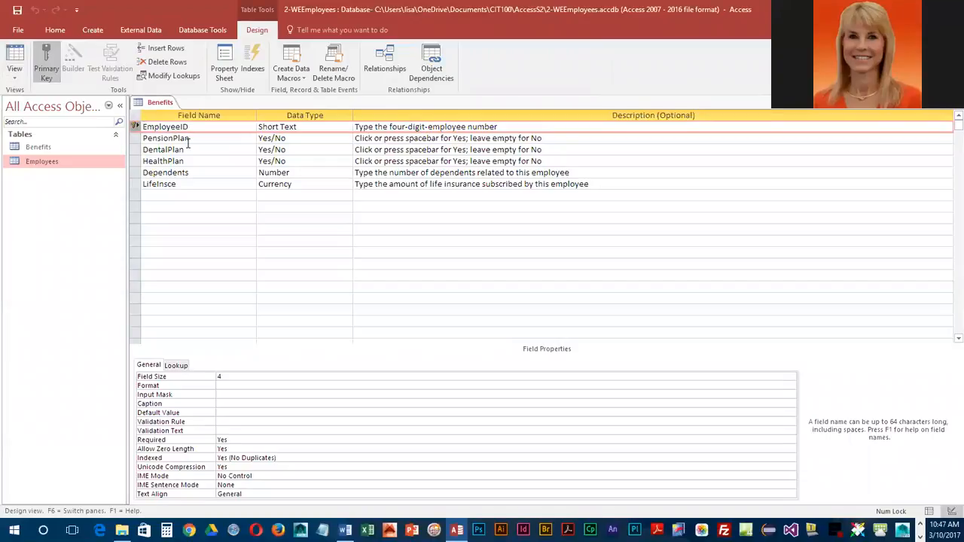
pyautogui.click(190, 173)
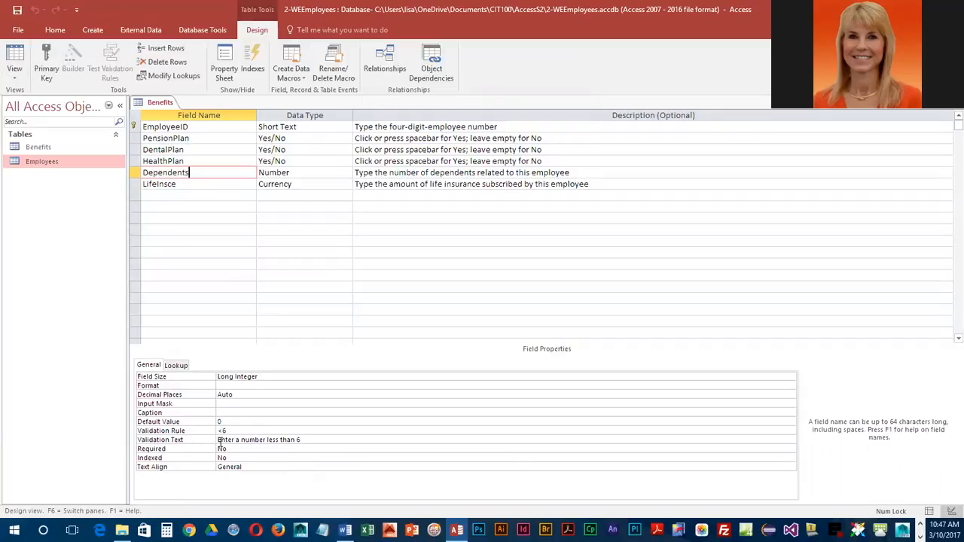
pyautogui.click(194, 185)
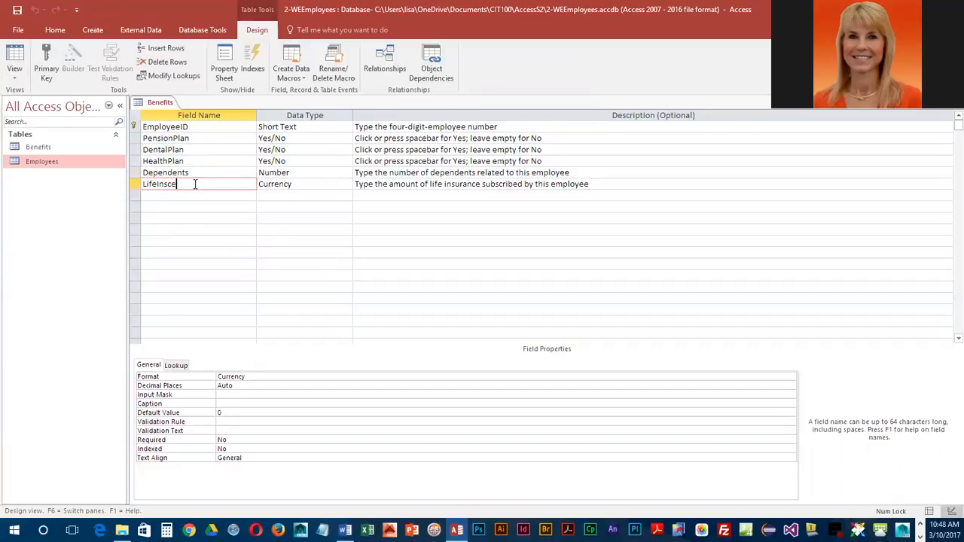
pyautogui.click(223, 424)
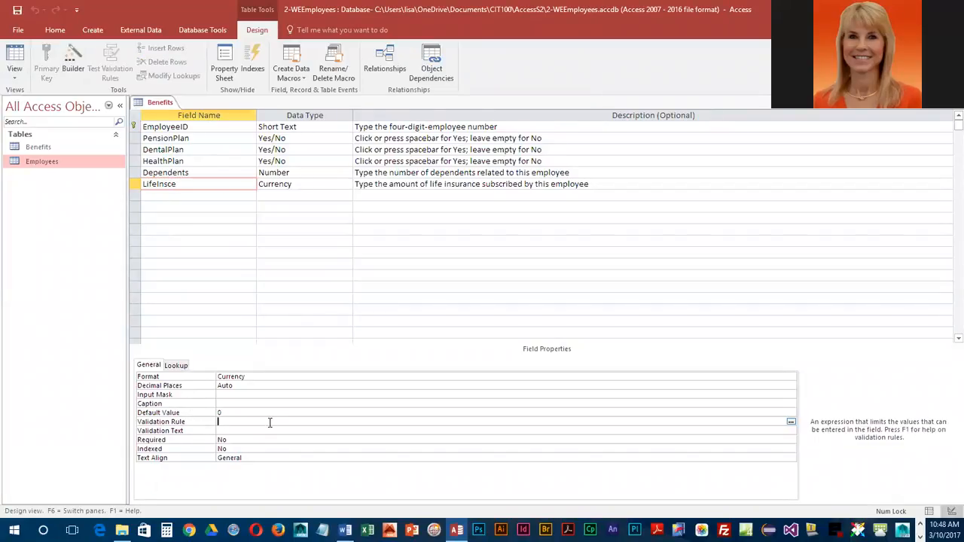
pyautogui.write('<=200000')
# Set LifeInsce's validation text to "Enter a value that is less than or equal to $200,000" and save the table.
pyautogui.click(222, 430)
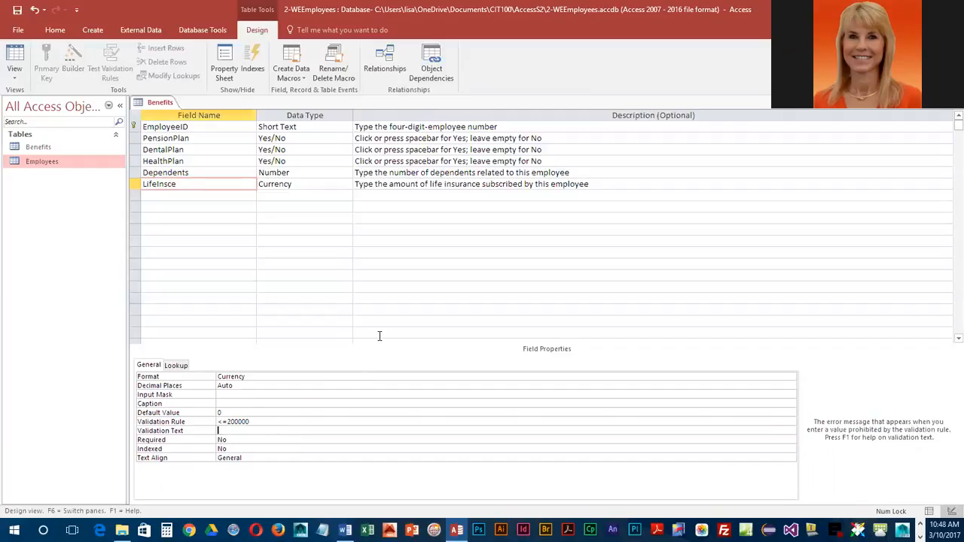
pyautogui.write('Enter a value that is less than or equa')
pyautogui.write('l to')
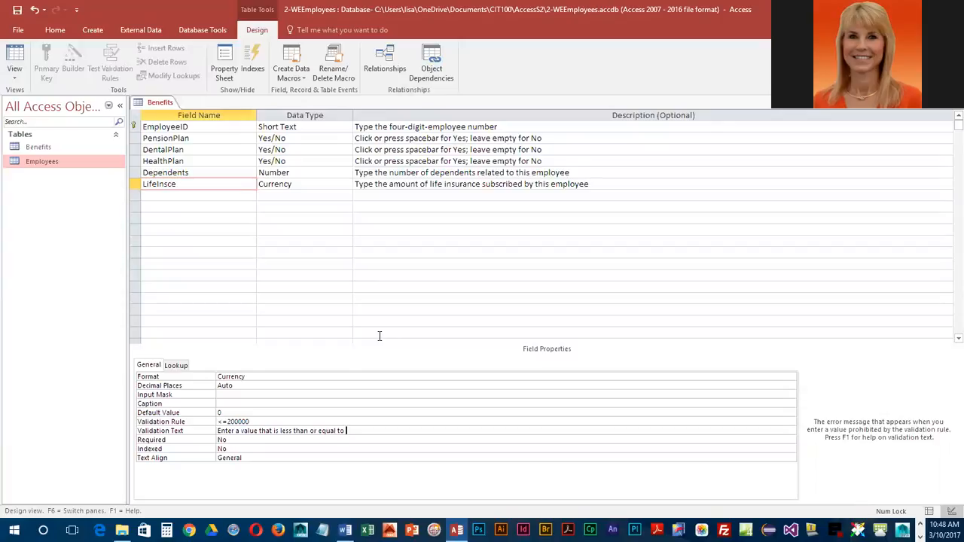
pyautogui.write('$200,000')
pyautogui.click(17, 10)
# In Datasheet view, start a record with the employee's ID, select PensionPlan, DentalPlan and HealthPlan, and enter 2 dependents.
pyautogui.click(14, 60)
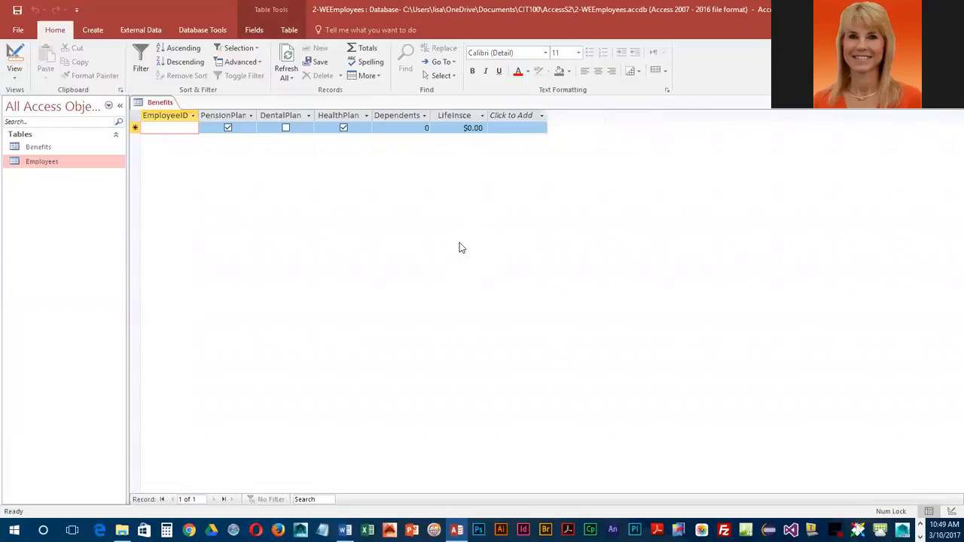
pyautogui.write('1003')
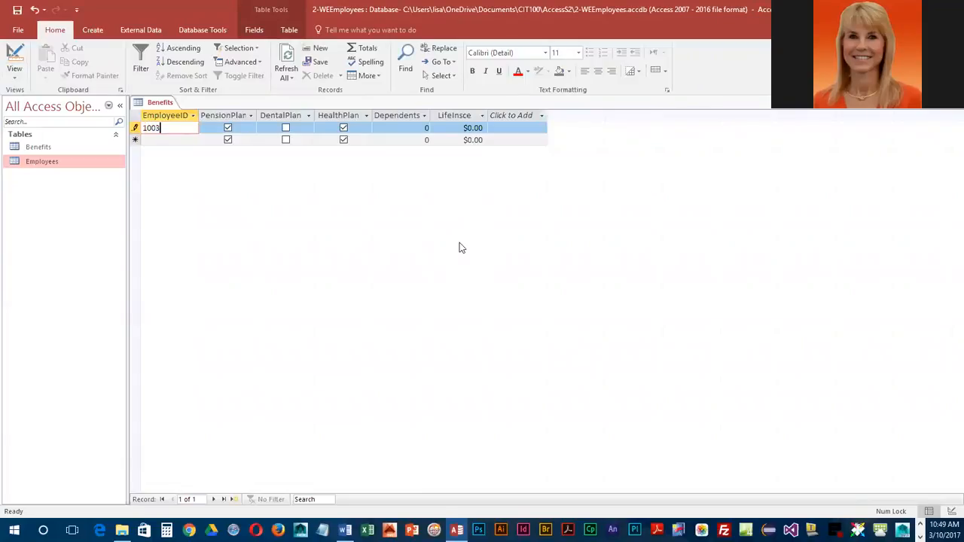
pyautogui.press('Tab')
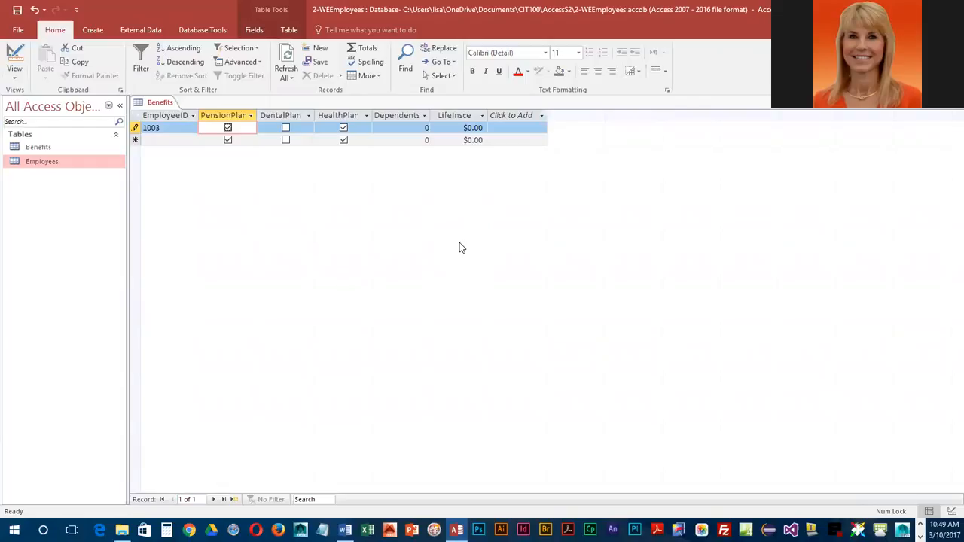
pyautogui.press('Tab')
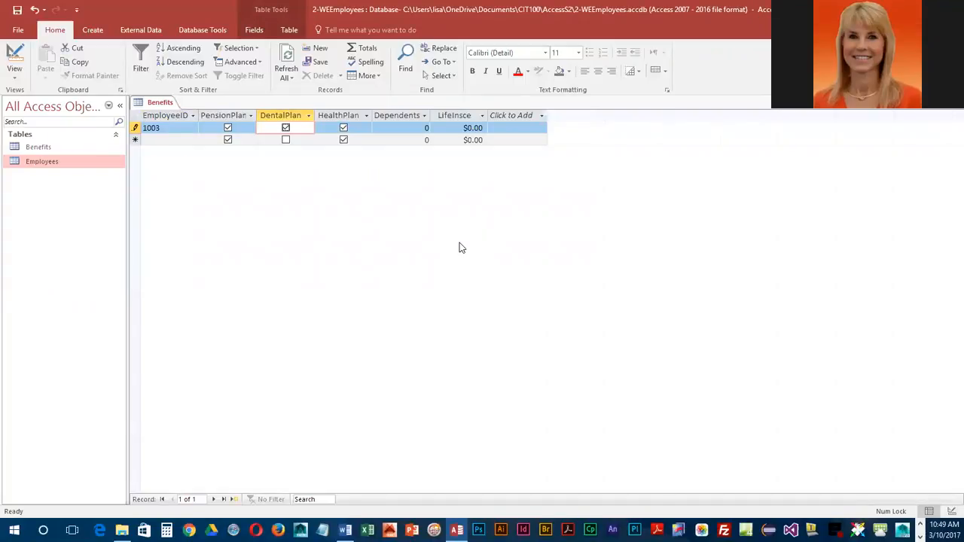
pyautogui.press('Tab')
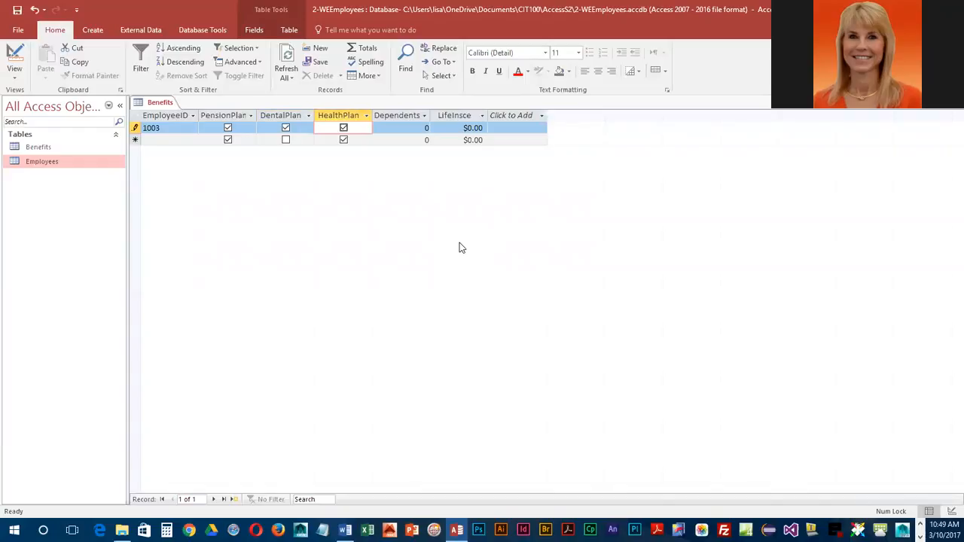
pyautogui.press('Tab')
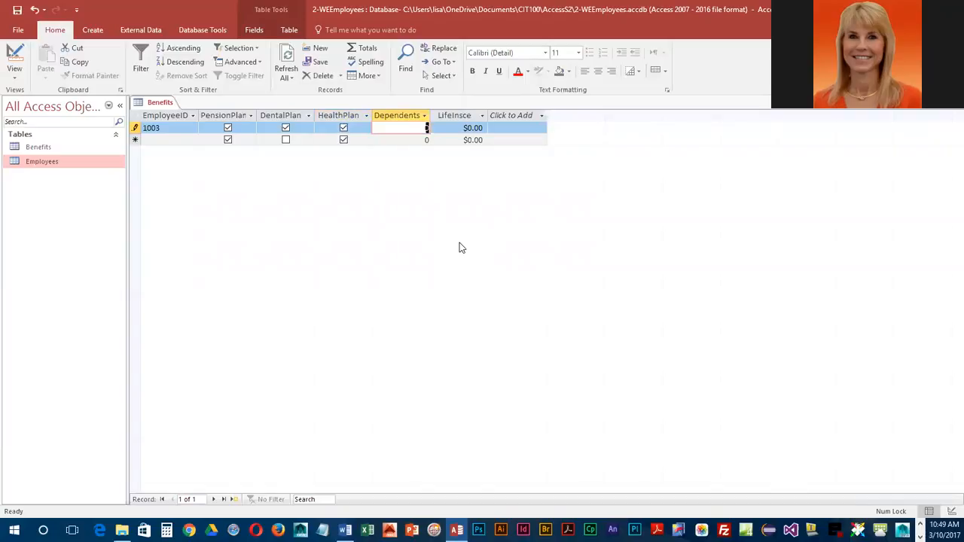
pyautogui.write('2')
pyautogui.press('Tab')
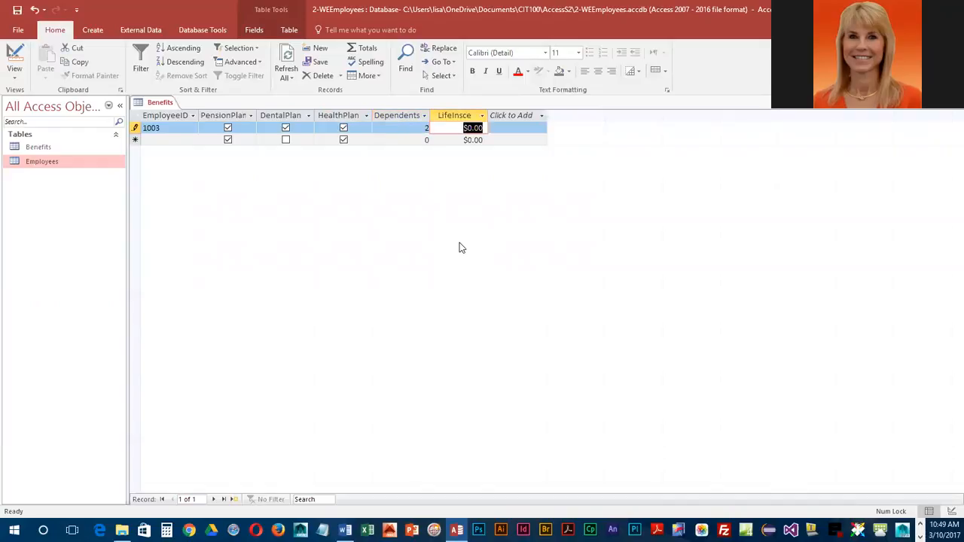
# Try a LifeInsce amount of 210000 in the new record to test the validation rule, and dismiss the alert.
pyautogui.write('2')
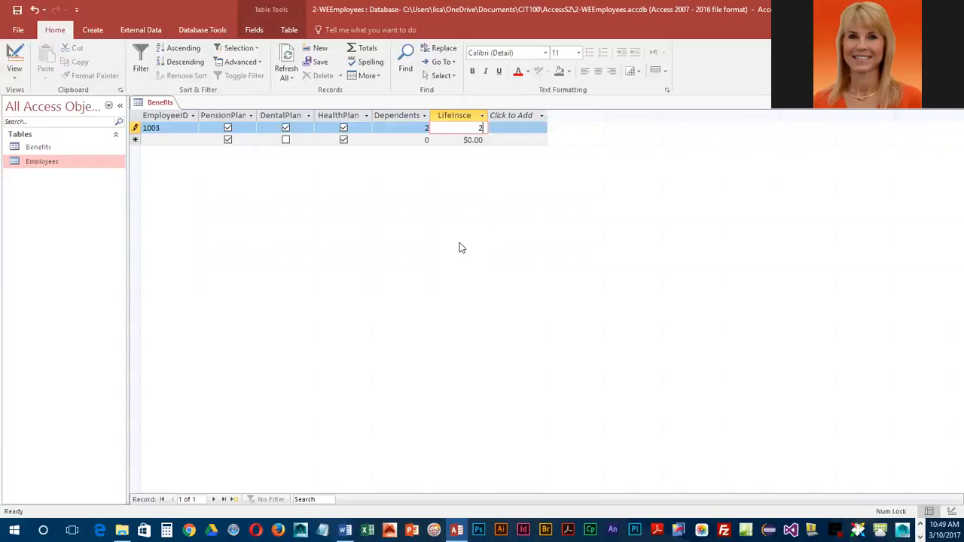
pyautogui.write('10000')
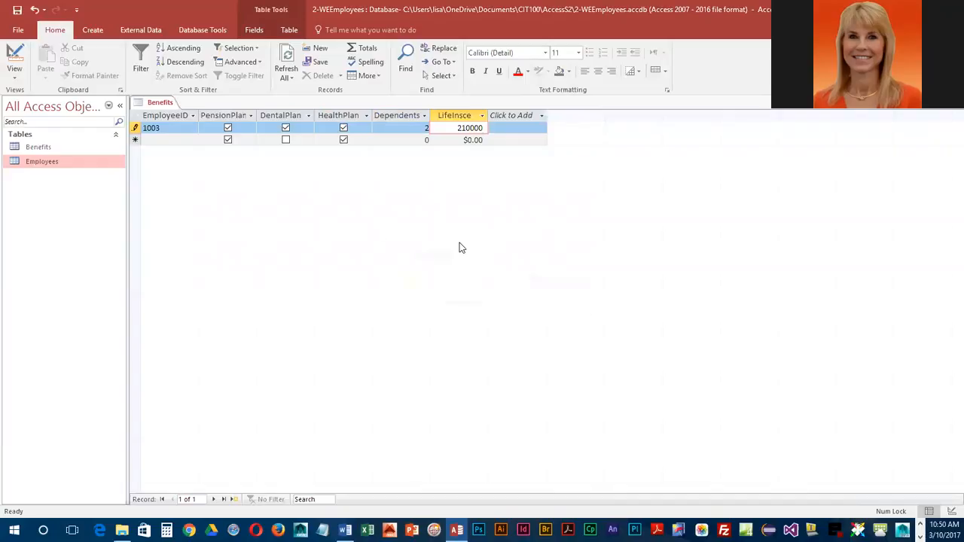
pyautogui.press('Tab')
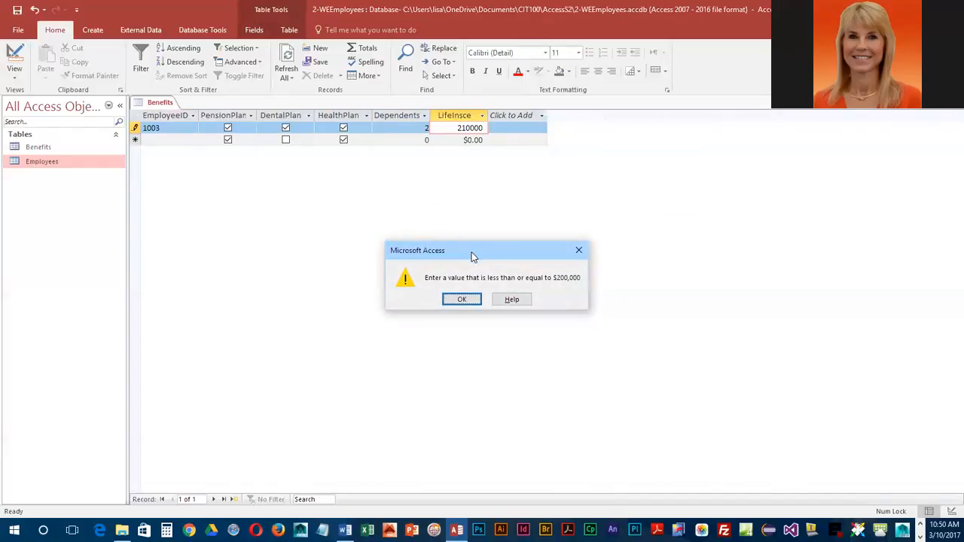
pyautogui.moveTo(471, 247); pyautogui.dragTo(454, 178)
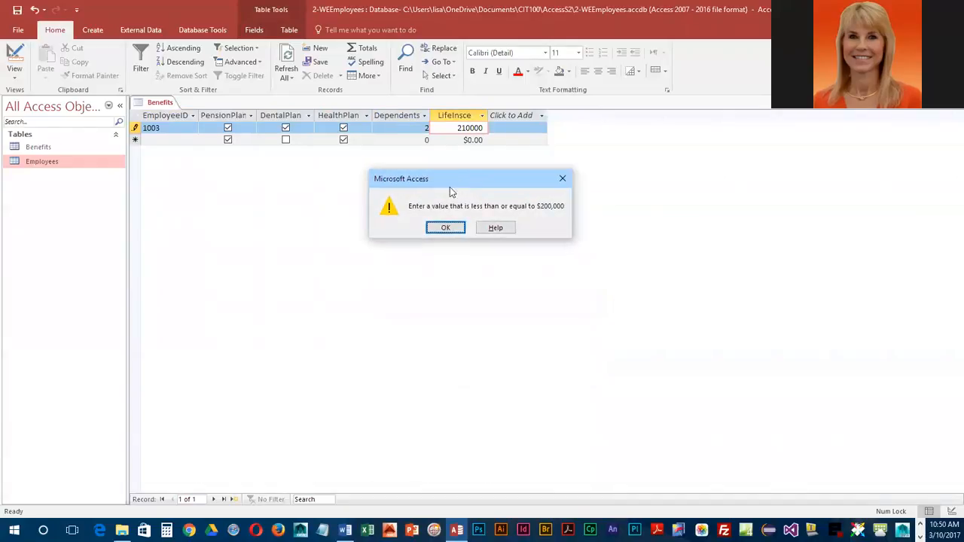
pyautogui.click(452, 227)
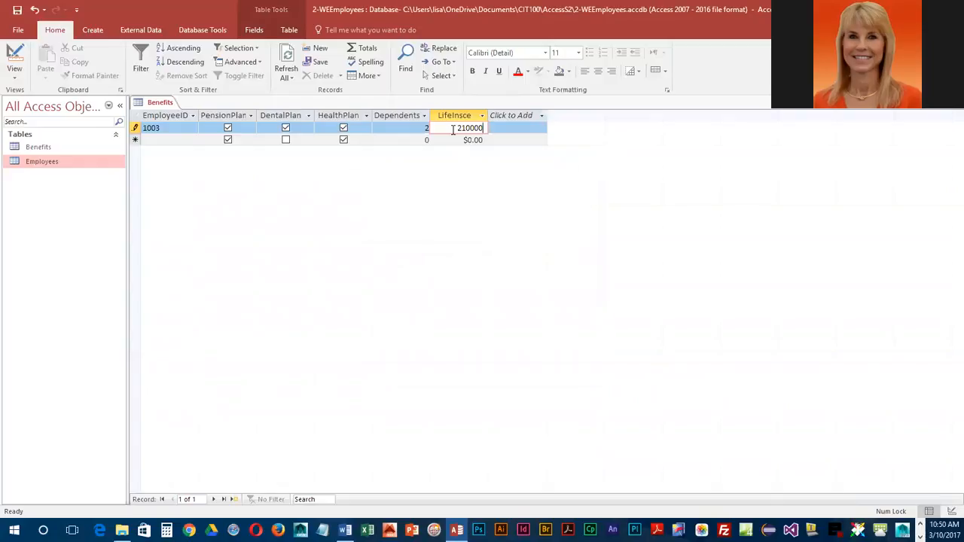
# Correct the record's LifeInsce amount to 200000 and complete the record.
pyautogui.moveTo(461, 129); pyautogui.dragTo(465, 129)
pyautogui.write('0')
pyautogui.press('Tab')
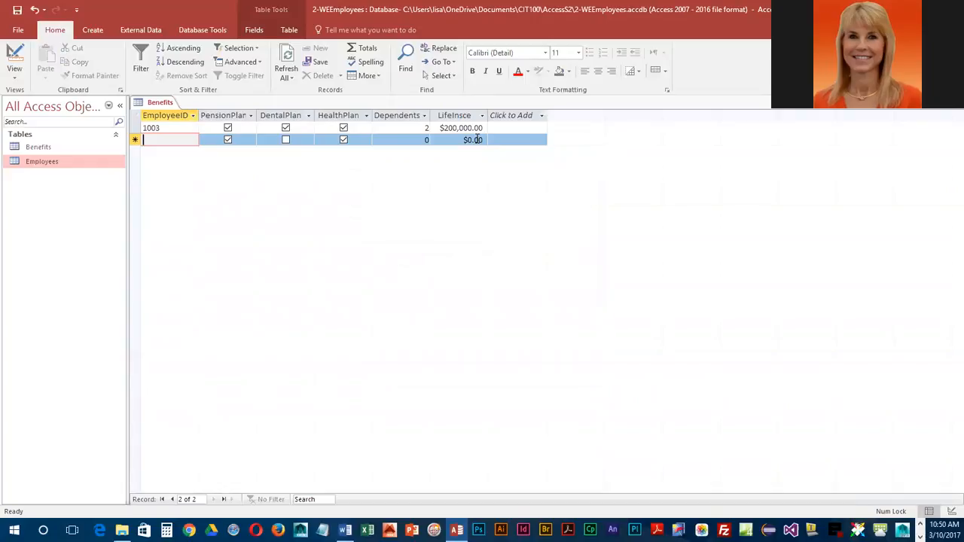
# Resize all columns from EmployeeID to LifeInsce to best fit their contents.
pyautogui.click(183, 113)
pyautogui.moveTo(183, 113); pyautogui.dragTo(459, 115)
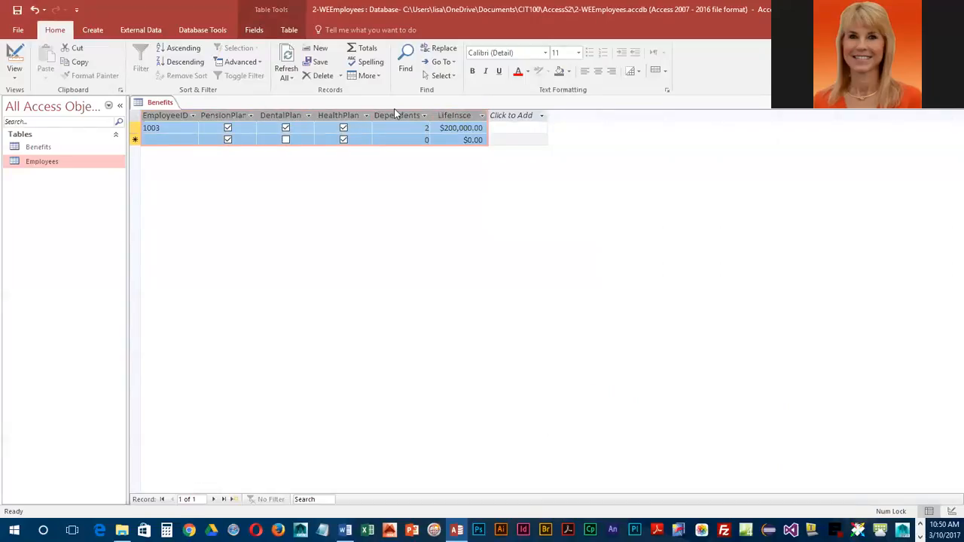
pyautogui.click(377, 78)
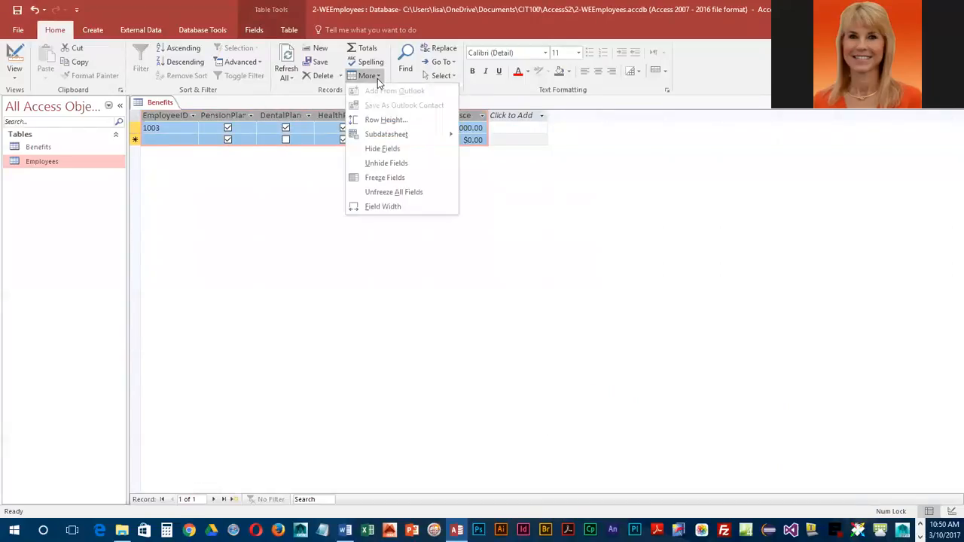
pyautogui.click(396, 205)
pyautogui.click(527, 211)
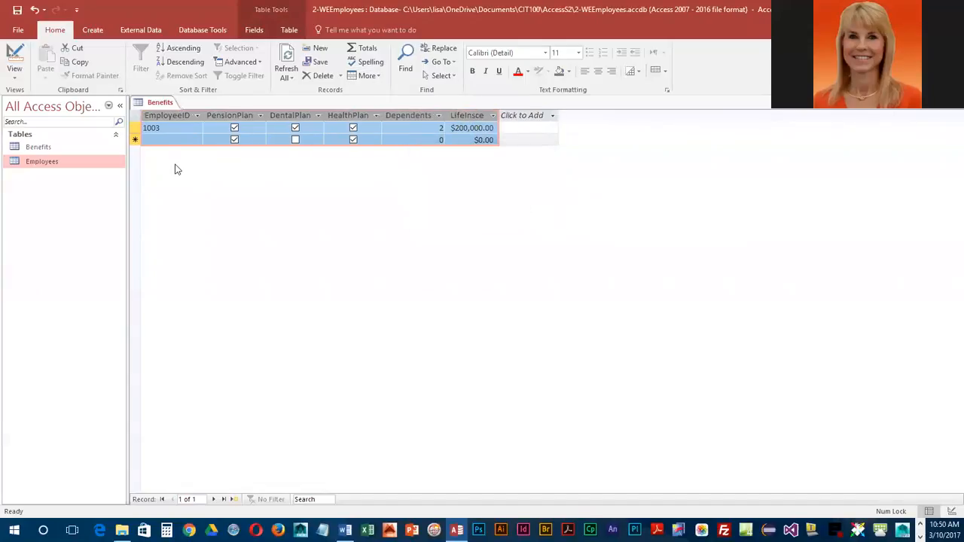
# Save the layout changes to the Benefits table and close it.
pyautogui.click(17, 11)
pyautogui.rightClick(155, 104)
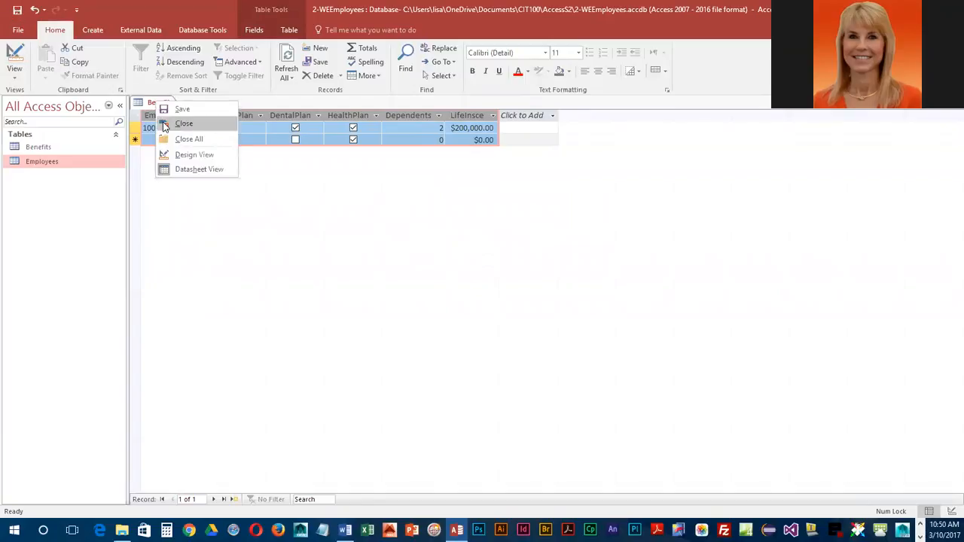
pyautogui.click(165, 126)
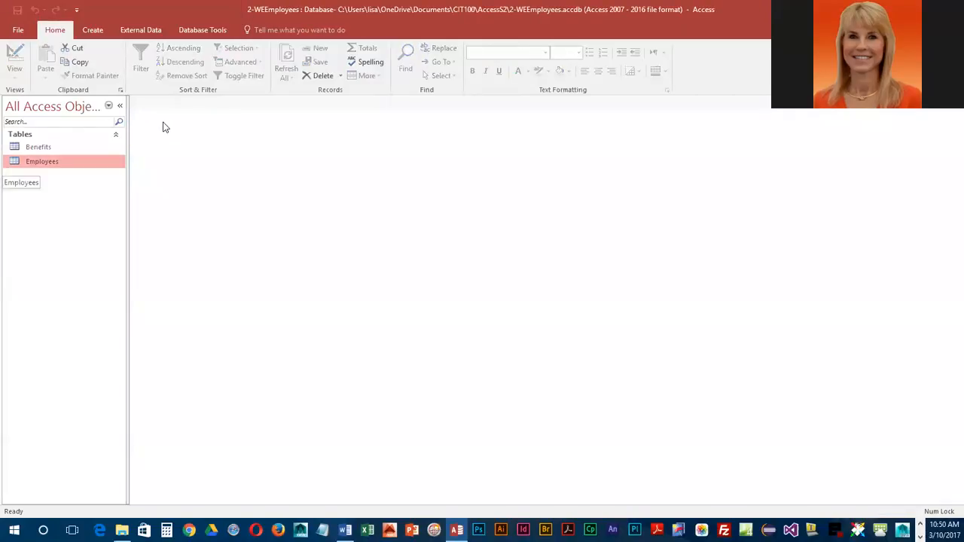